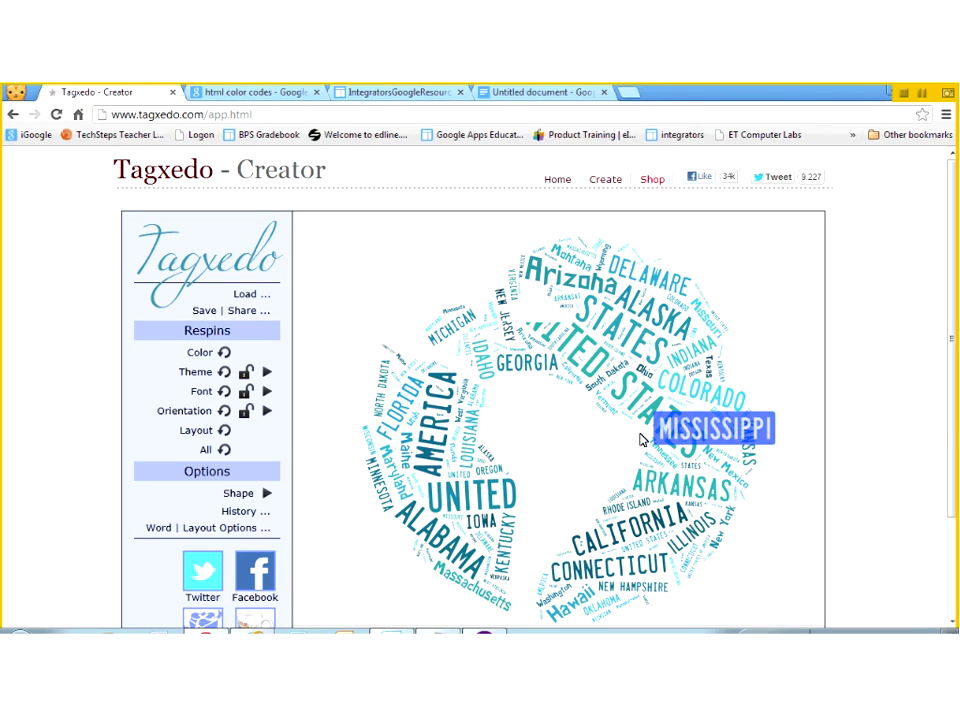
# Change the word cloud's shape to the map of the United States
pyautogui.click(267, 493)
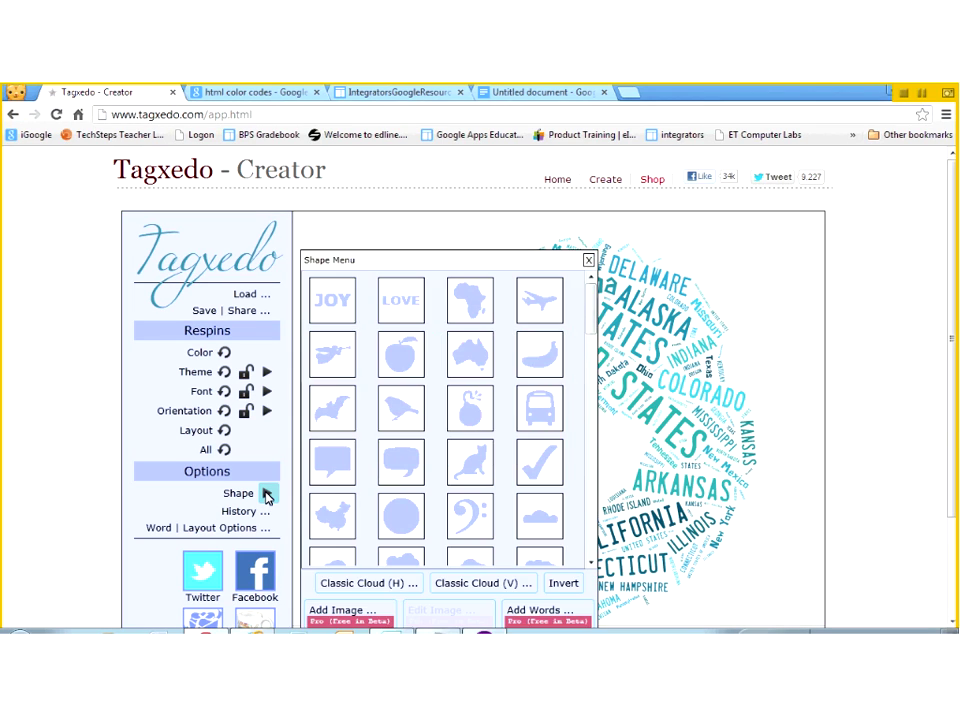
pyautogui.moveTo(592, 330); pyautogui.dragTo(604, 555)
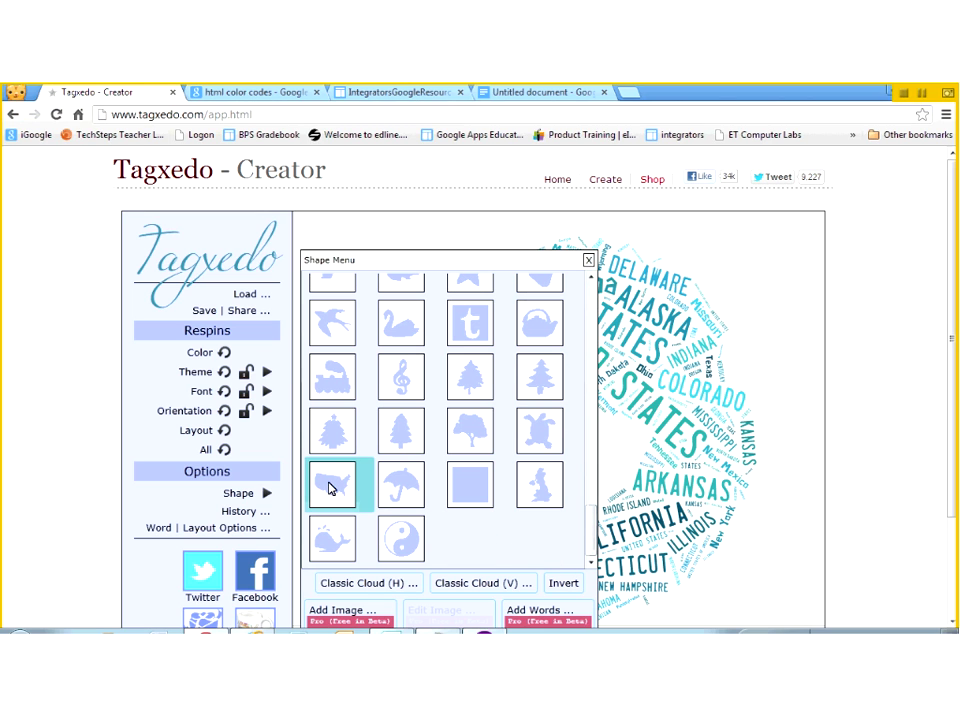
pyautogui.click(332, 484)
pyautogui.click(589, 260)
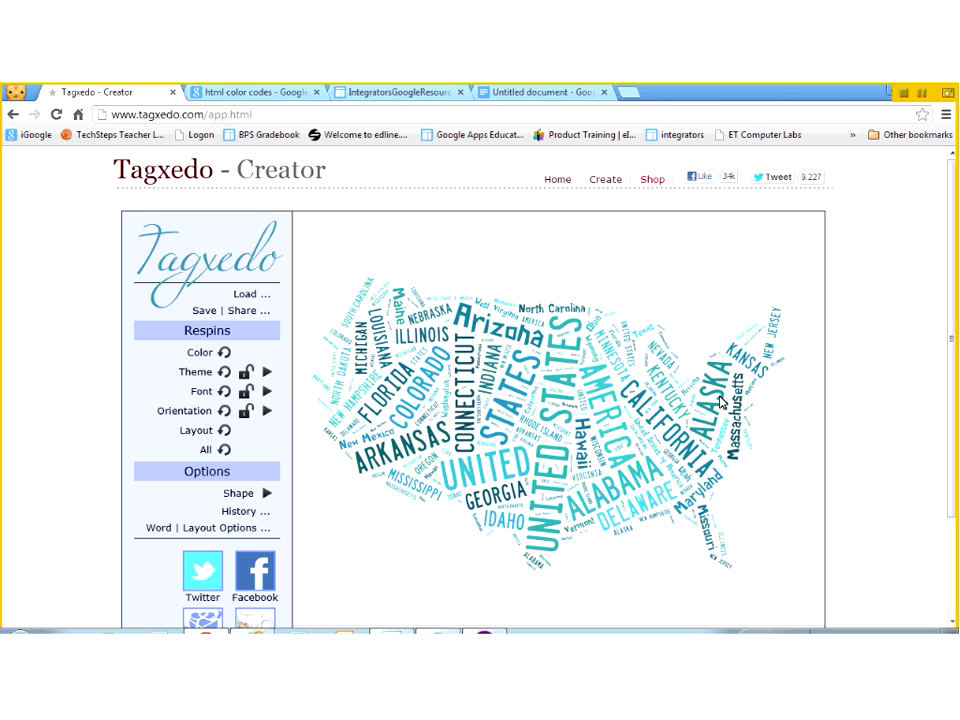
# Browse the list of ready-made colour themes down to its end, then close it without choosing one
pyautogui.click(268, 373)
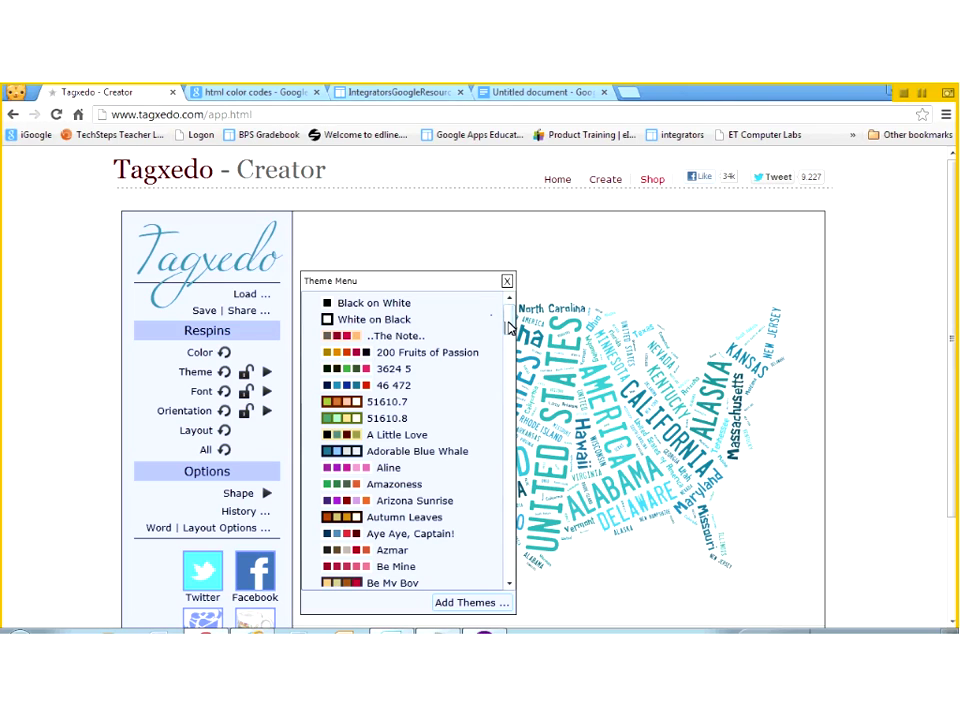
pyautogui.scroll(-1, 510, 330)
pyautogui.moveTo(510, 330); pyautogui.dragTo(506, 576)
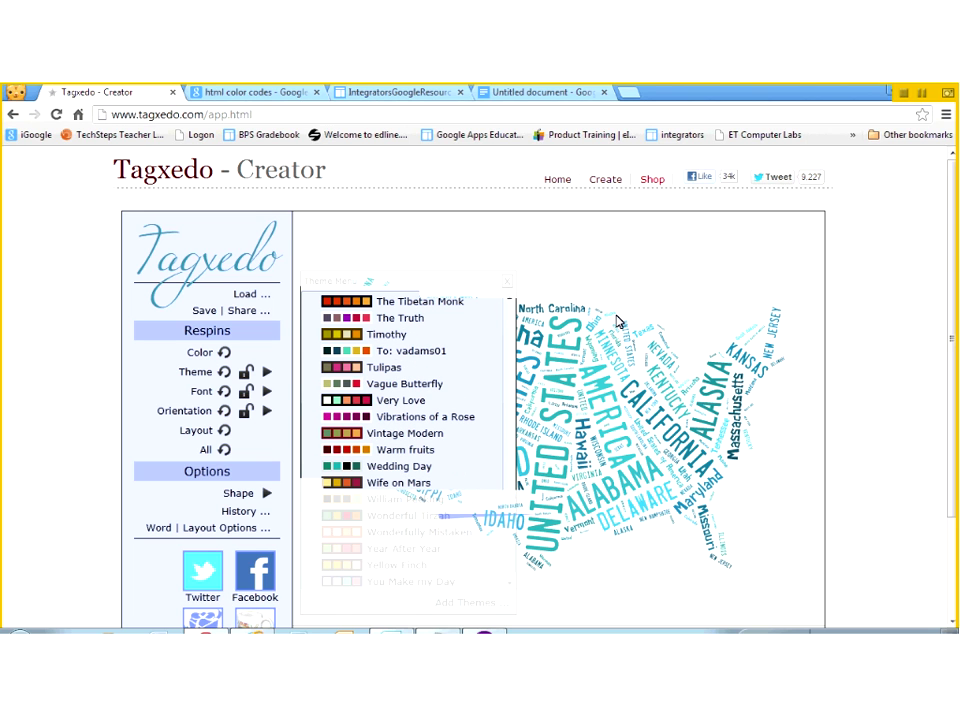
pyautogui.click(508, 281)
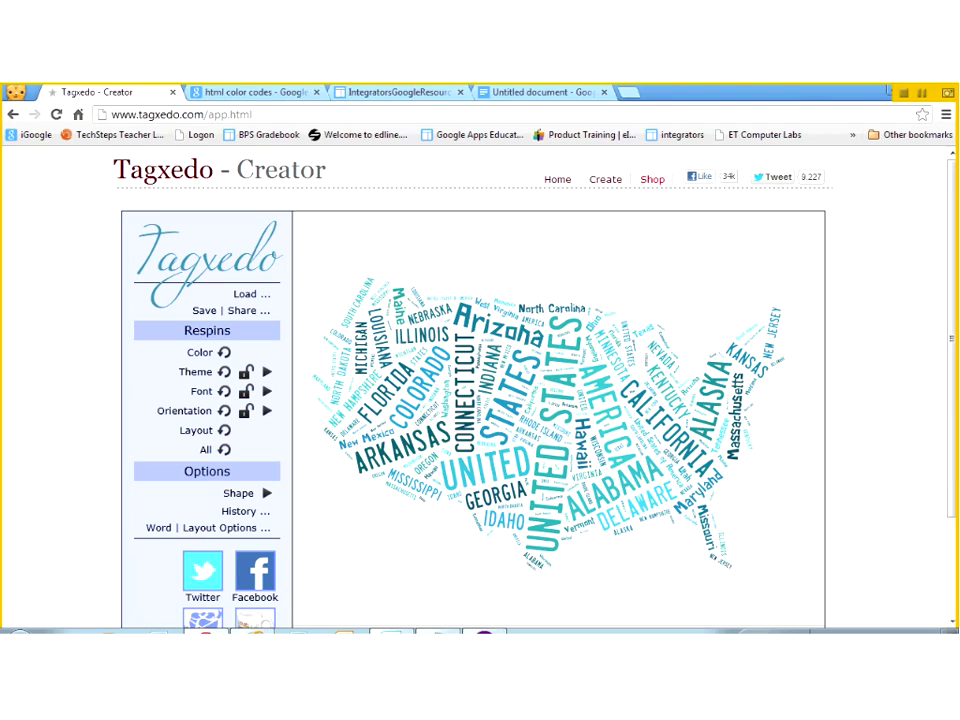
# Open the html-color-codes.info site from the search results and get the red code DF0101 from its colour chart
pyautogui.click(243, 93)
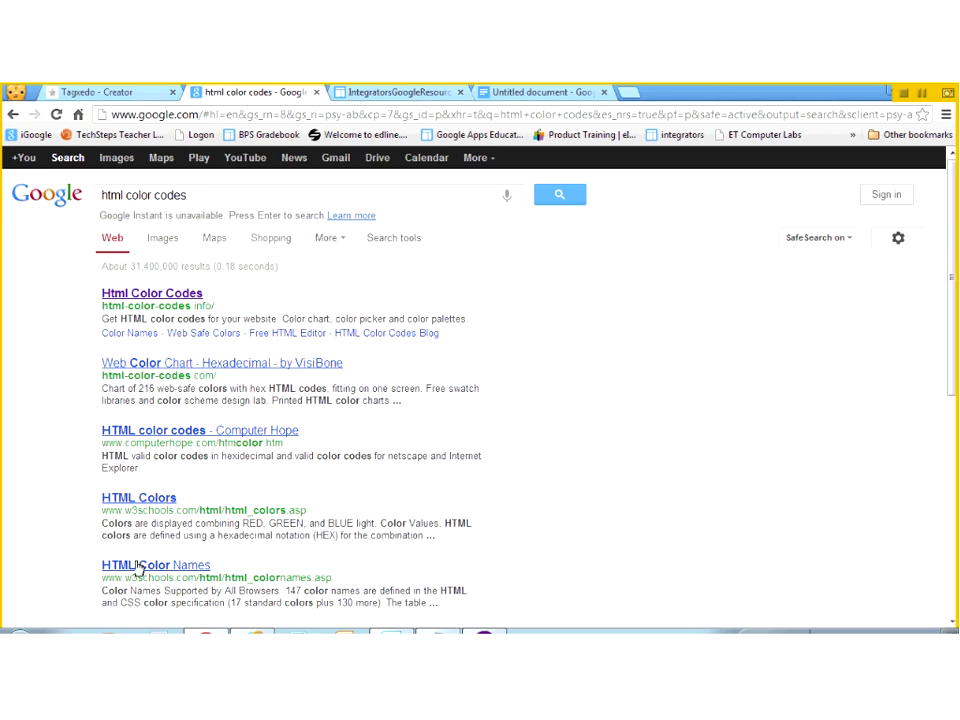
pyautogui.click(197, 296)
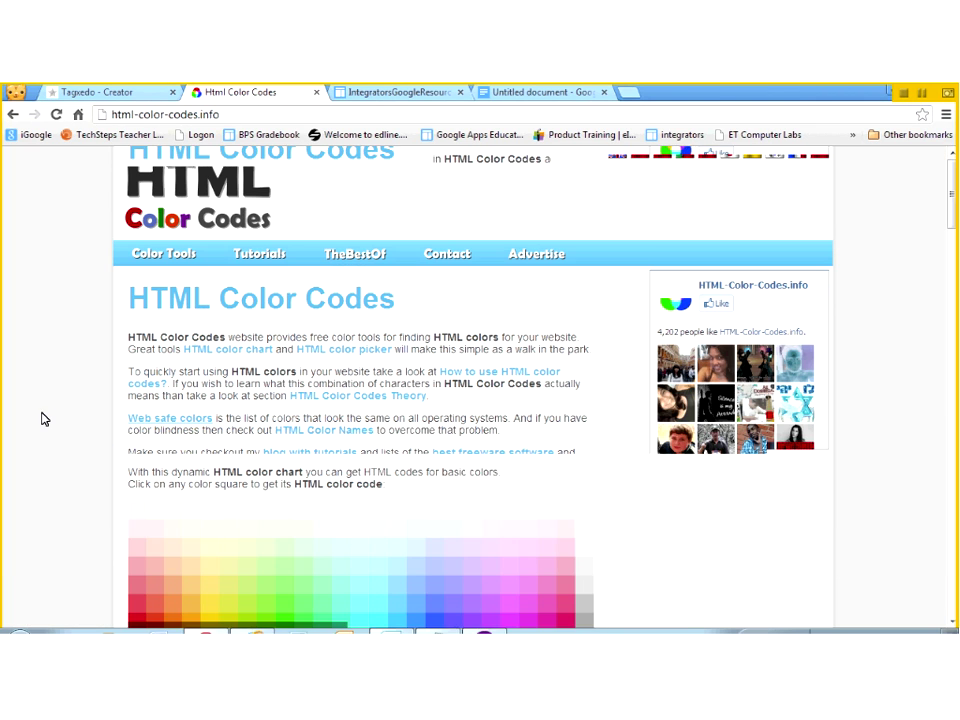
pyautogui.scroll(-3, 45, 418)
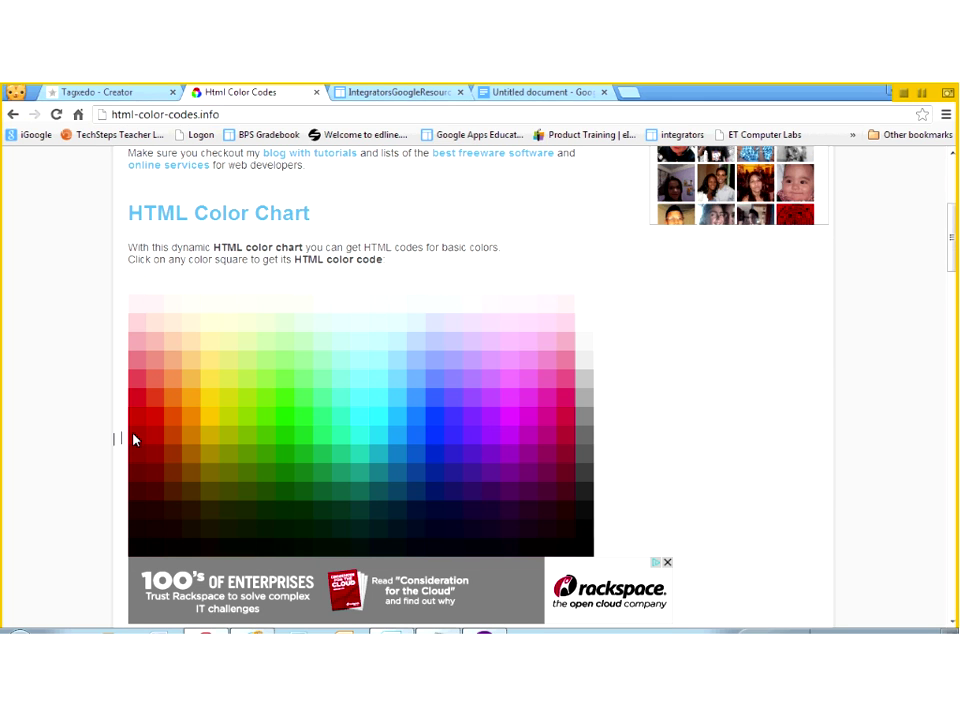
pyautogui.scroll(-3, 86, 449)
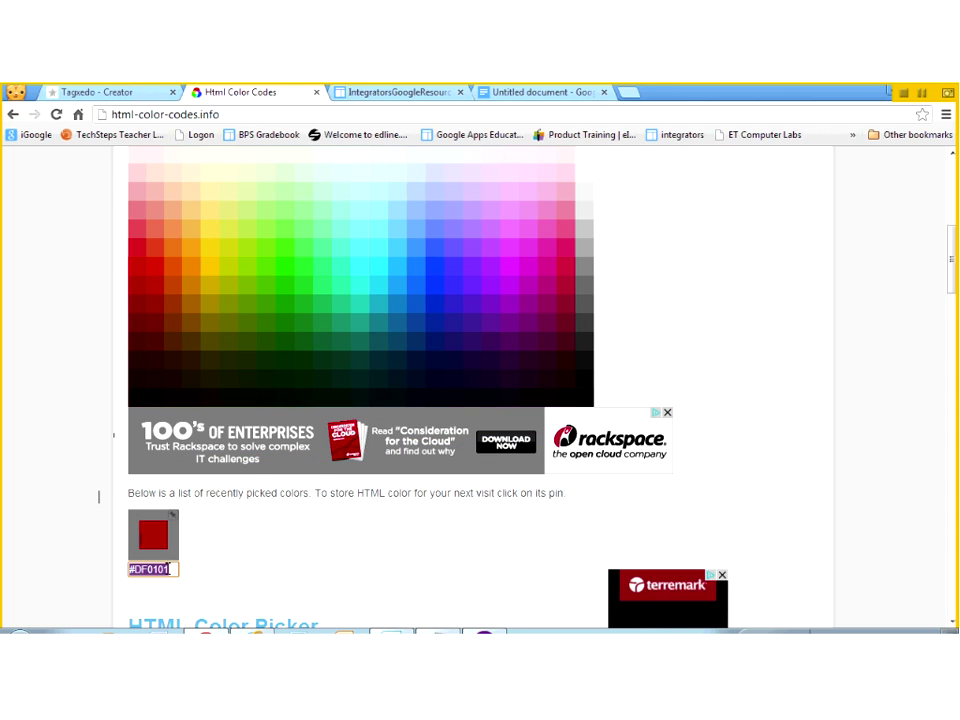
pyautogui.click(137, 572)
pyautogui.moveTo(137, 573); pyautogui.dragTo(177, 572)
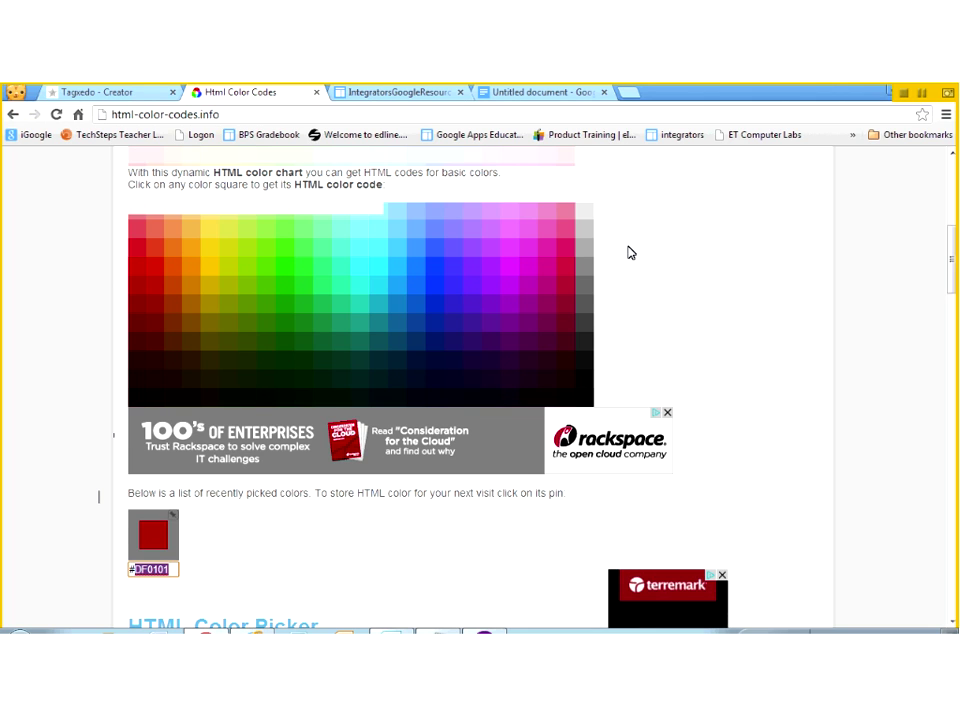
# Look up the codes for white (#FFFFFF), blue (#0101DF) and a lighter red (#FE2E2E) in the HTML colour chart
pyautogui.click(440, 357)
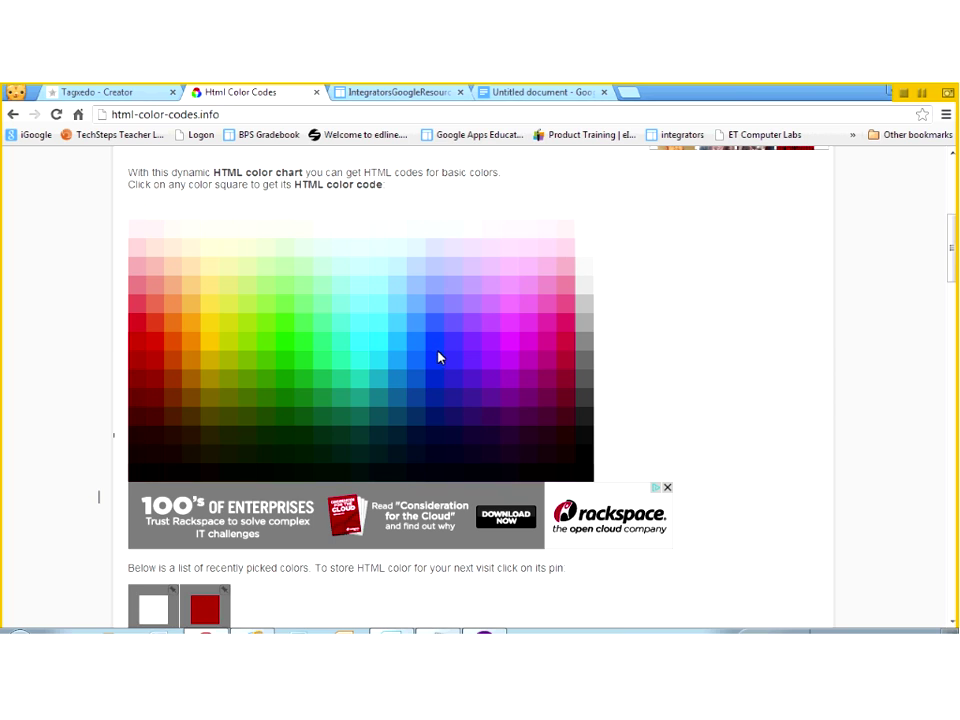
pyautogui.click(437, 363)
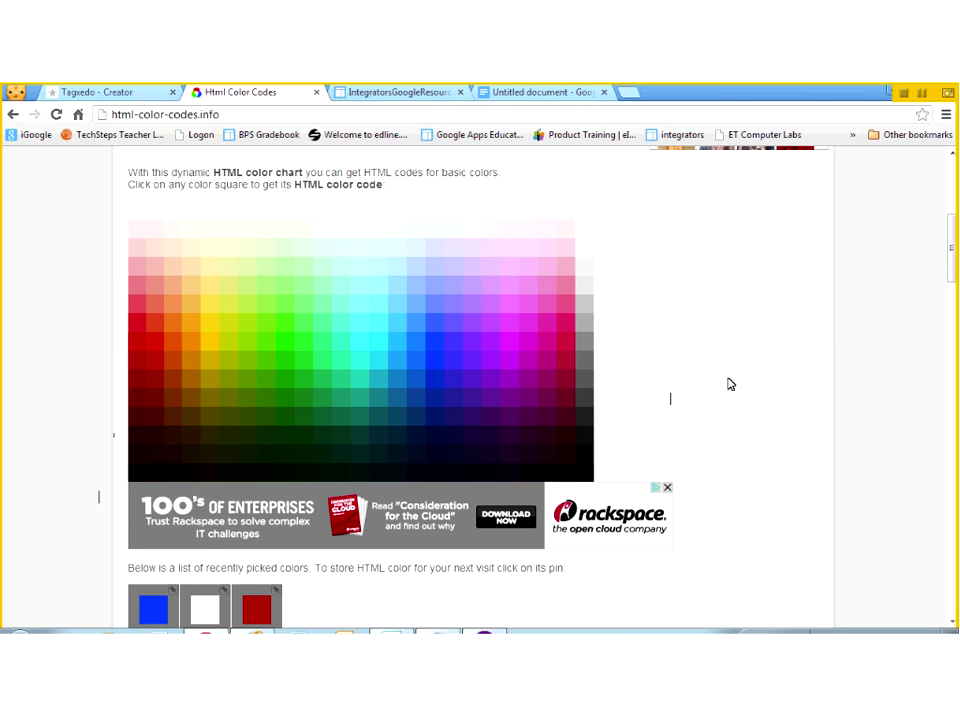
pyautogui.scroll(-1, 730, 384)
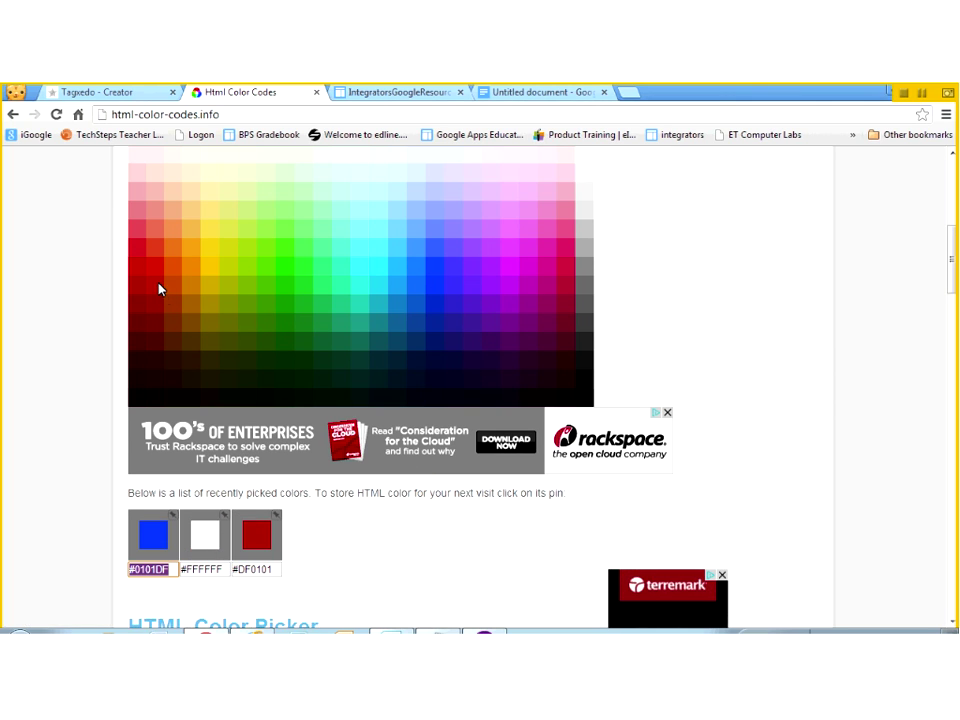
pyautogui.click(132, 253)
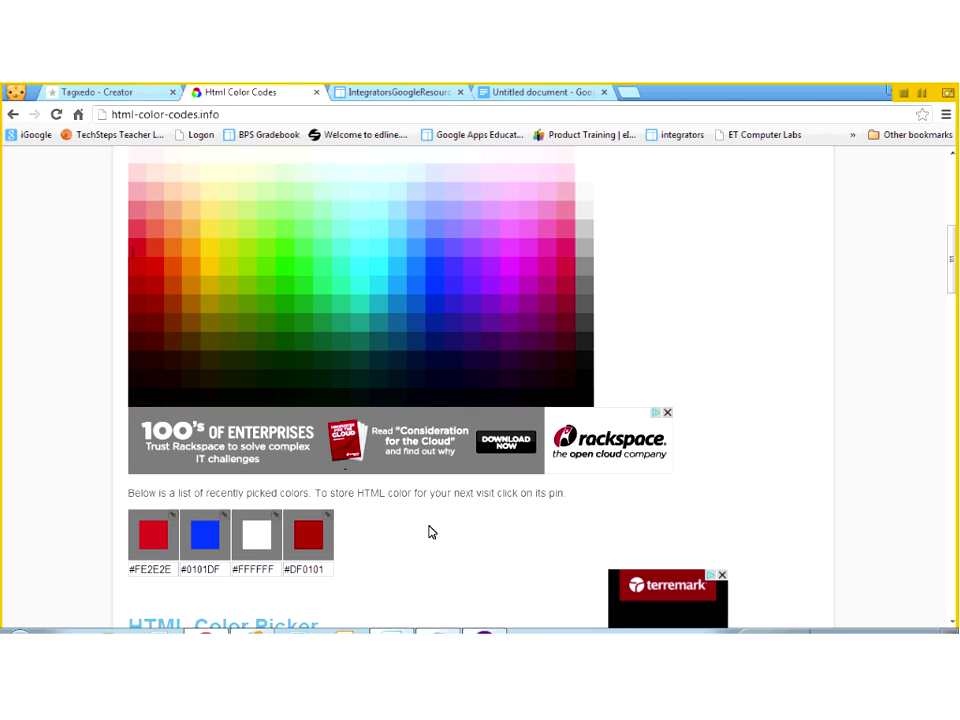
# Copy the theme line 'USA' DF0101 FFFFFF 0404B4 from the end of the untitled Google document
pyautogui.click(537, 94)
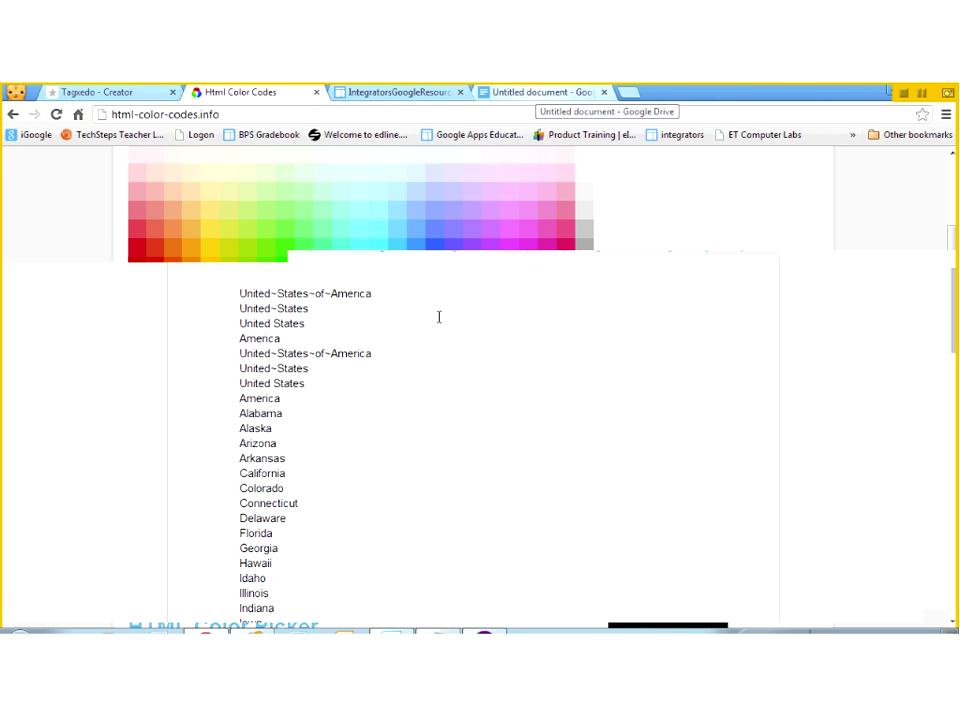
pyautogui.scroll(-10, 424, 454)
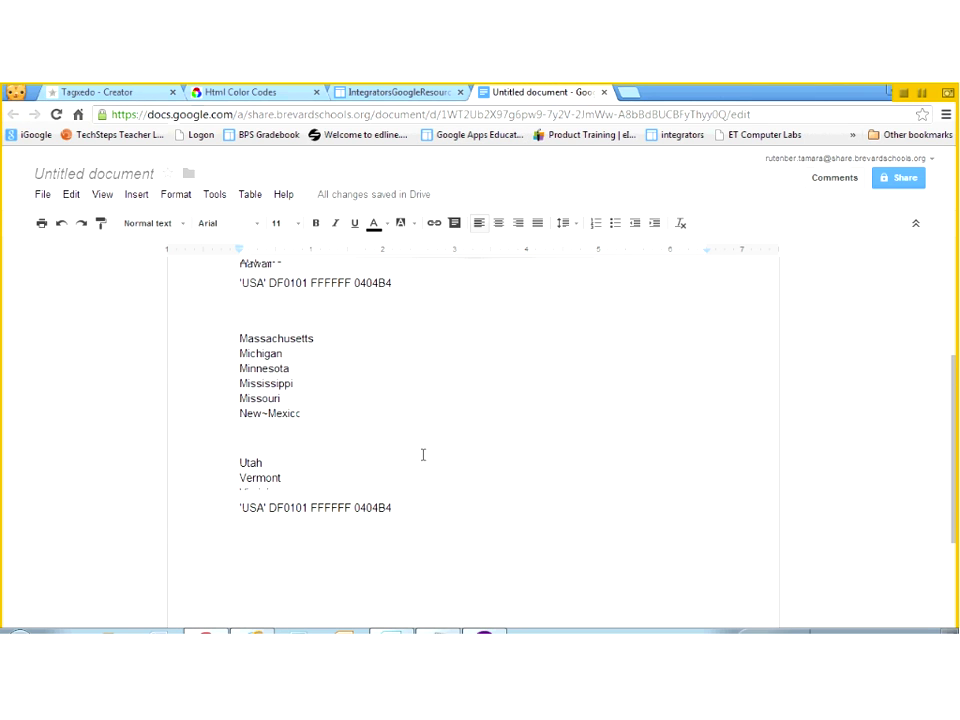
pyautogui.doubleClick(374, 283)
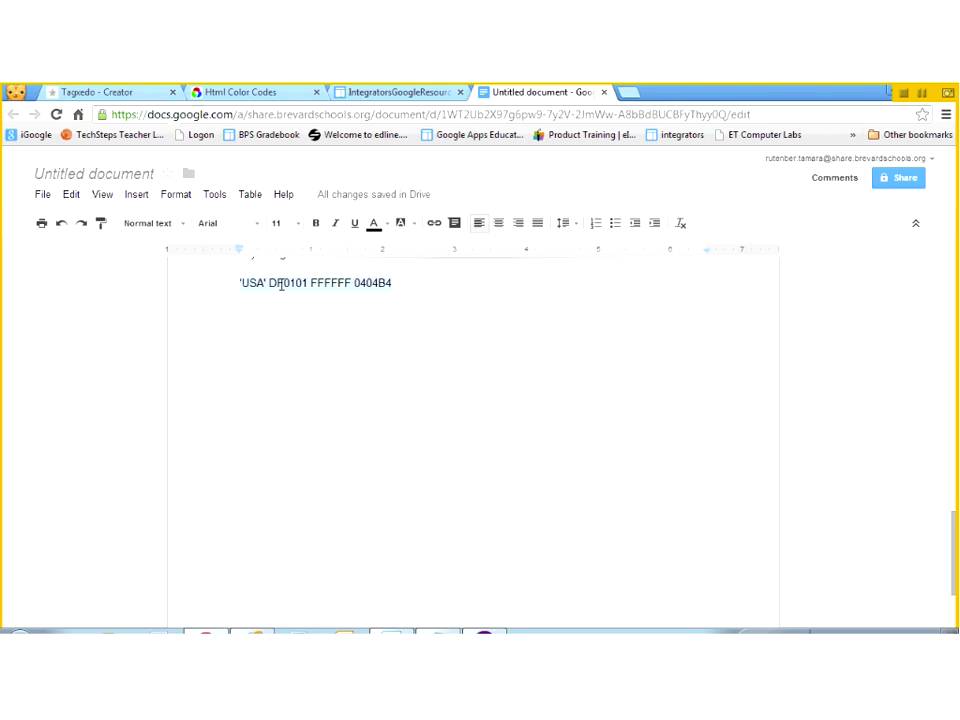
pyautogui.rightClick(282, 288)
pyautogui.click(313, 319)
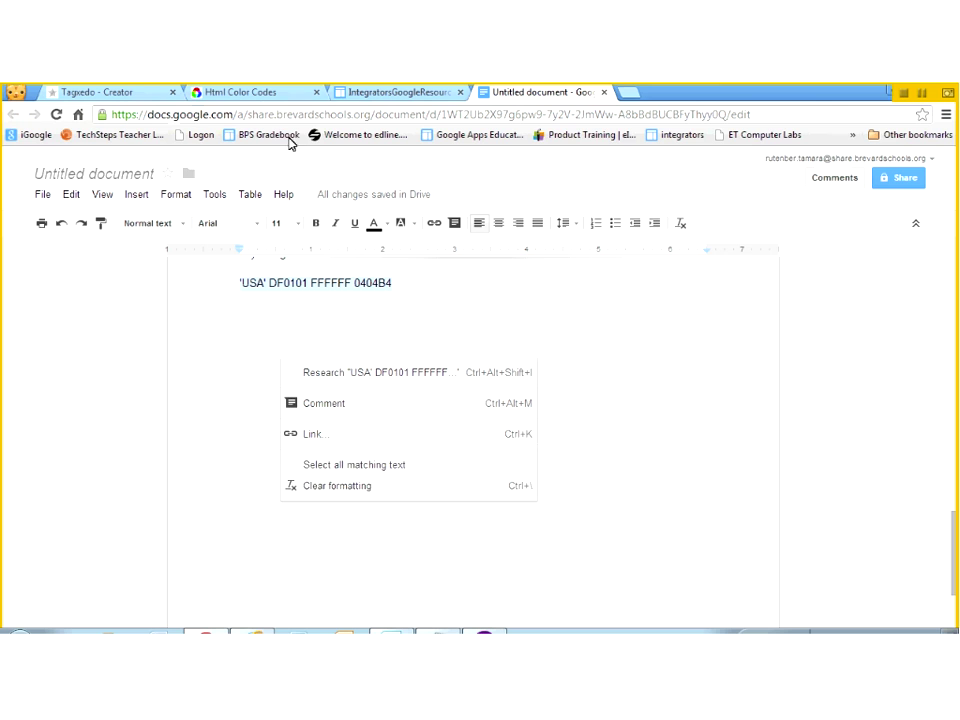
# In Tagxedo, start adding a theme and replace the sample manual definition with the copied line 'USA' DF0101 FFFFFF 0404B4
pyautogui.click(110, 93)
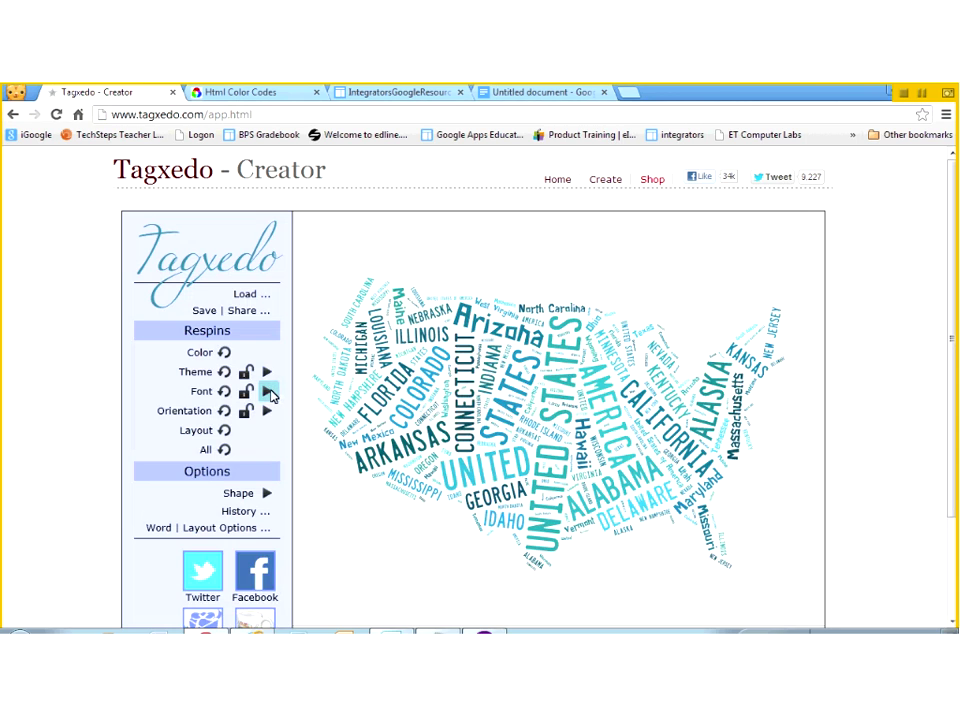
pyautogui.click(268, 372)
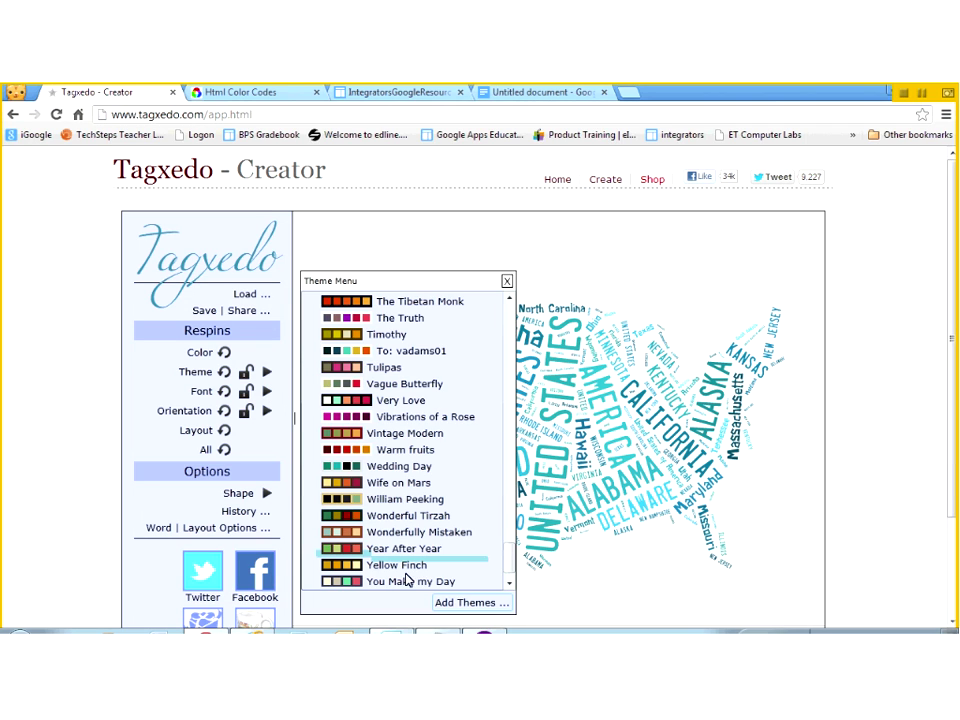
pyautogui.click(470, 603)
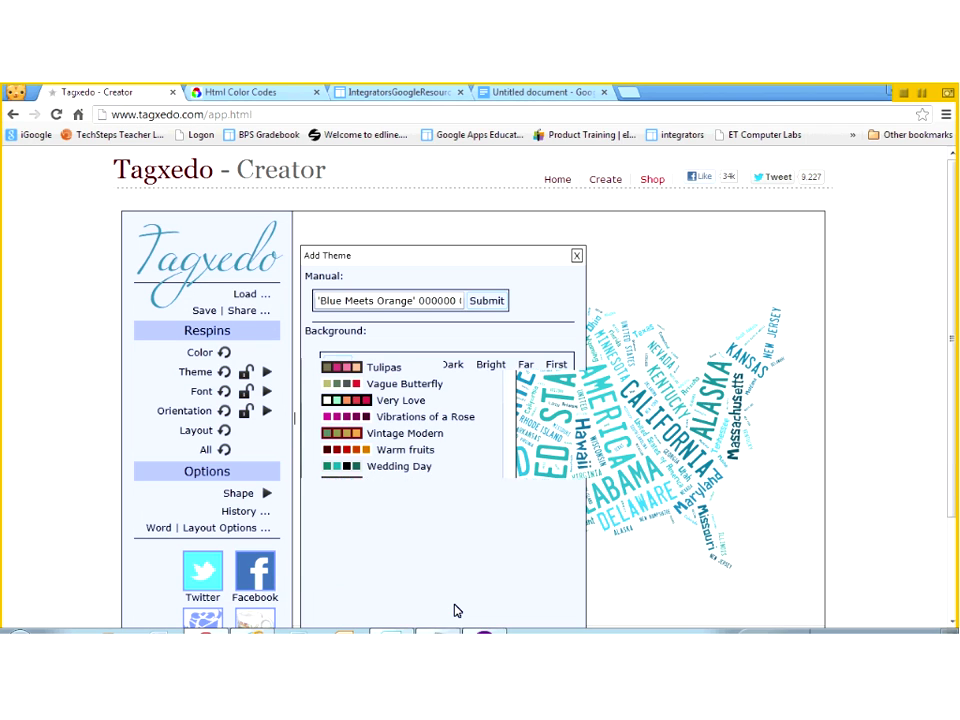
pyautogui.click(318, 302)
pyautogui.hotkey('ctrl', 'a')
pyautogui.hotkey('ctrl', 'v')
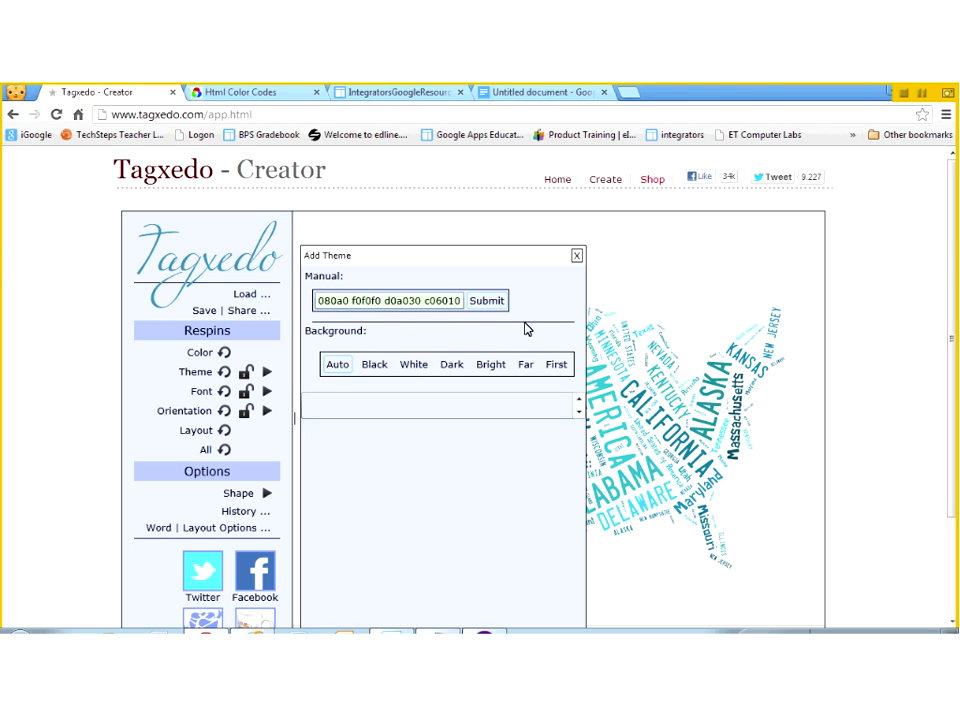
pyautogui.press('BackSpace')
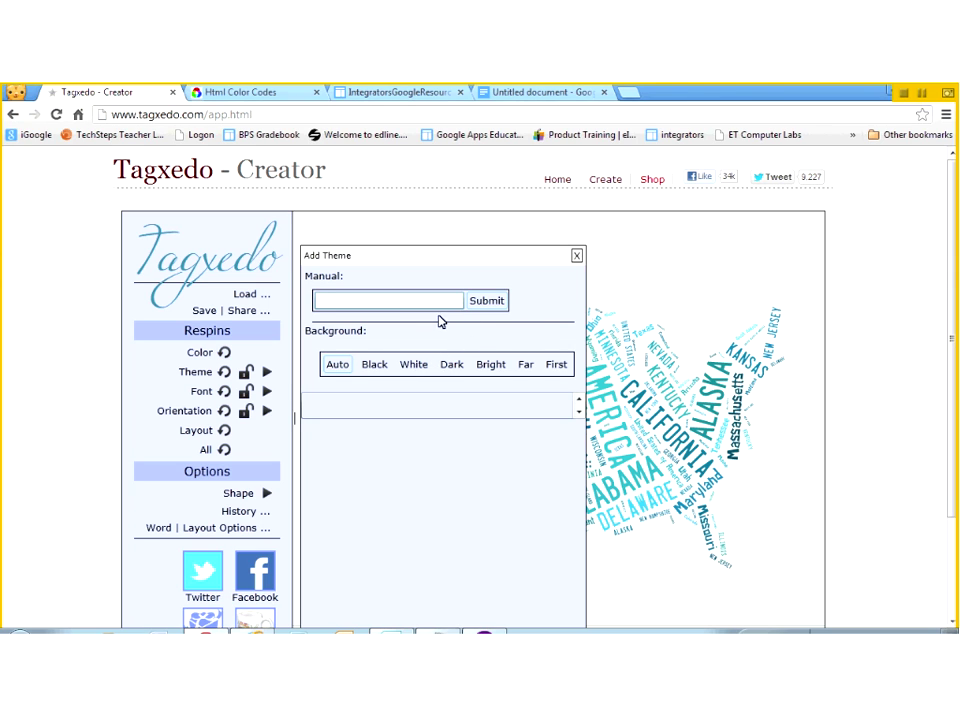
pyautogui.click(376, 302)
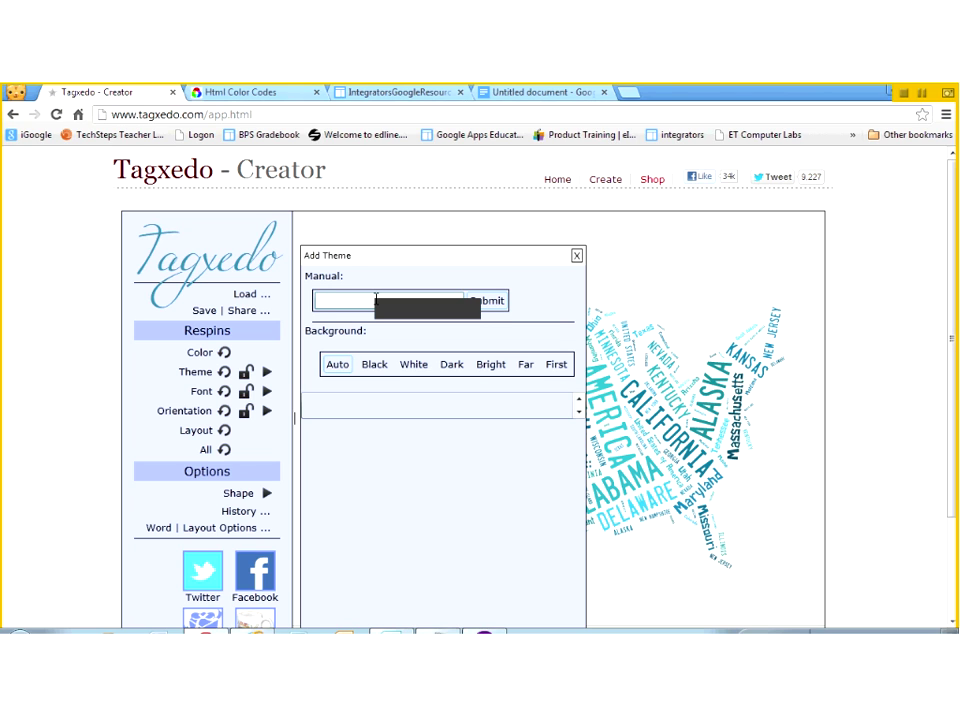
pyautogui.click(358, 308)
pyautogui.press('Return')
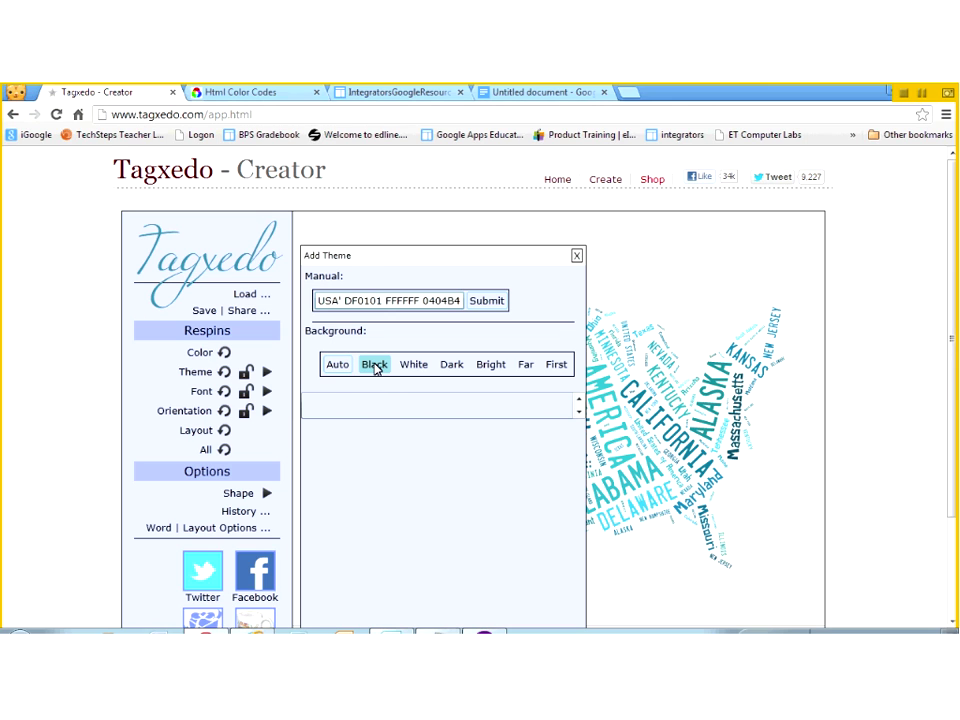
# Give the new theme a black background, submit it and add USA to the available themes
pyautogui.click(374, 365)
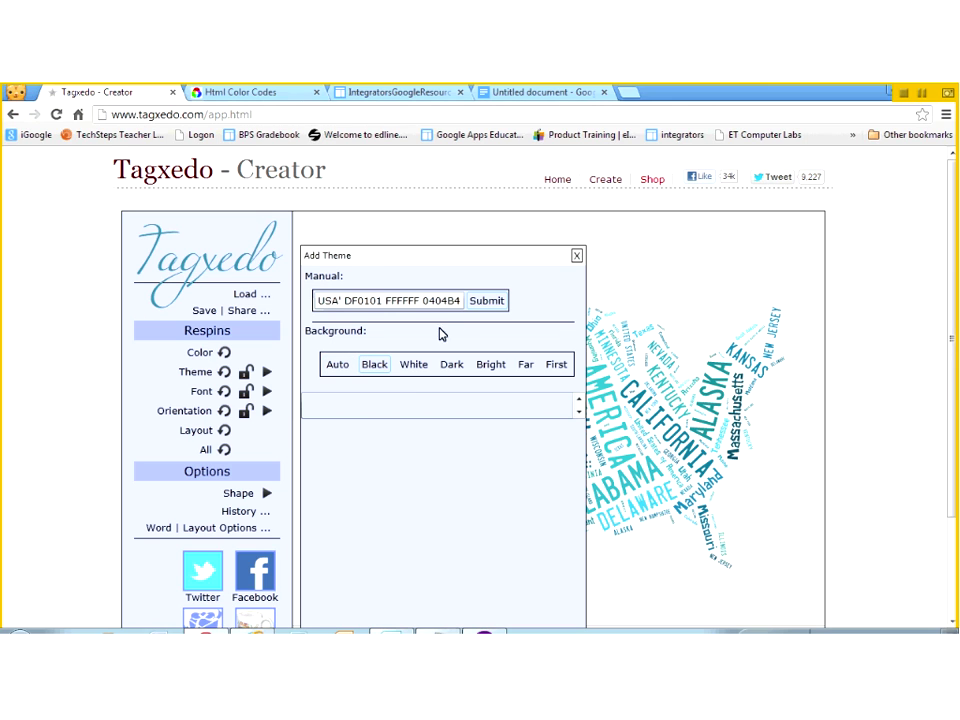
pyautogui.click(488, 301)
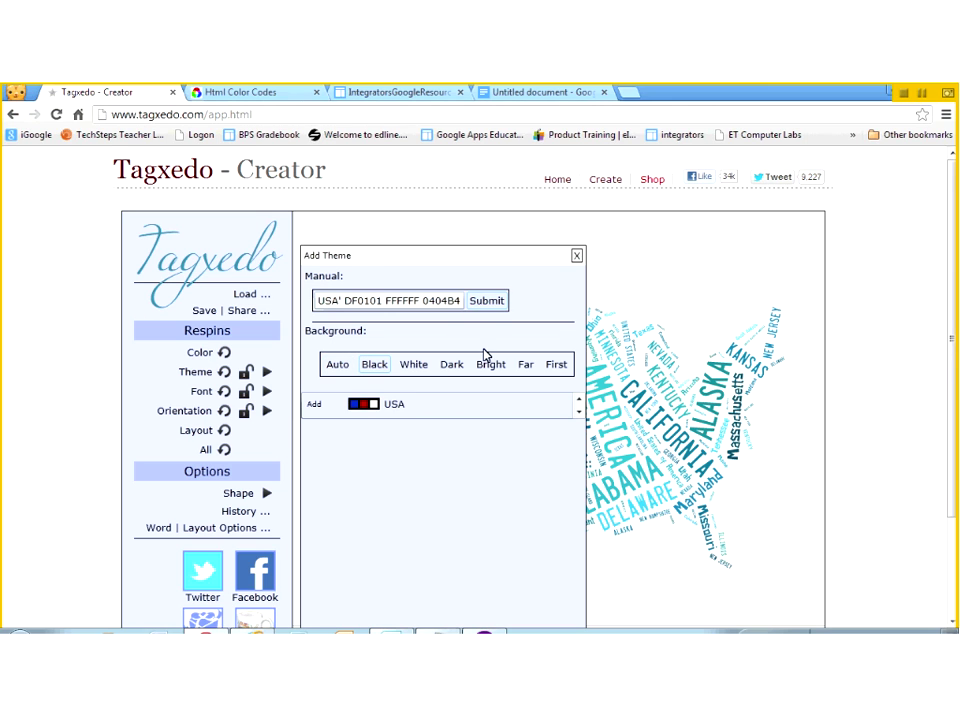
pyautogui.click(314, 406)
# Apply the custom USA theme to the word cloud and lock the theme
pyautogui.click(576, 256)
pyautogui.click(268, 372)
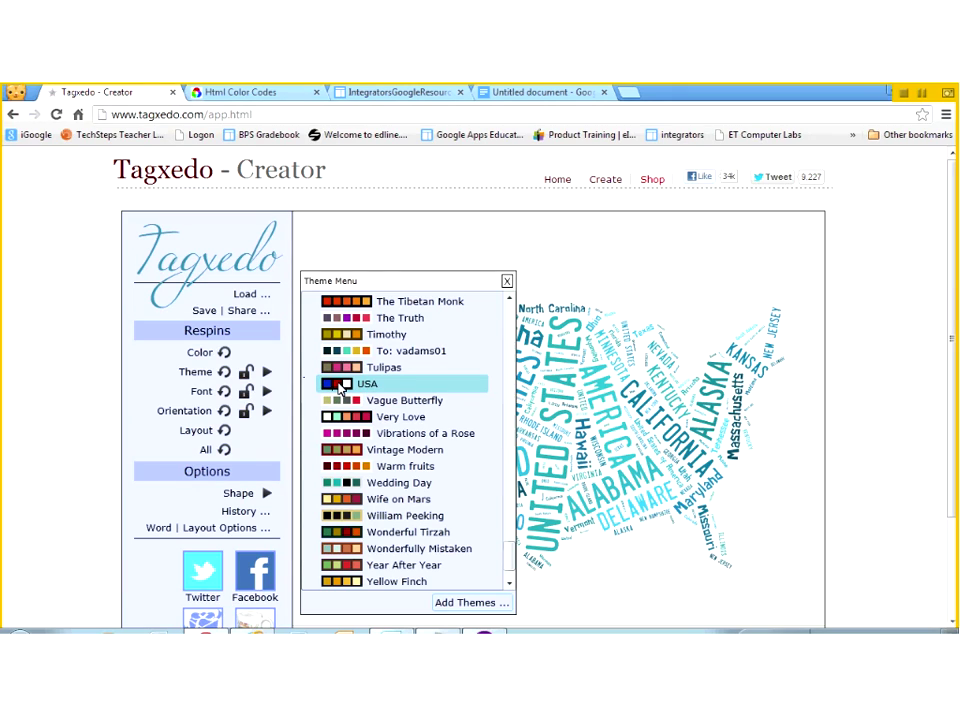
pyautogui.click(339, 384)
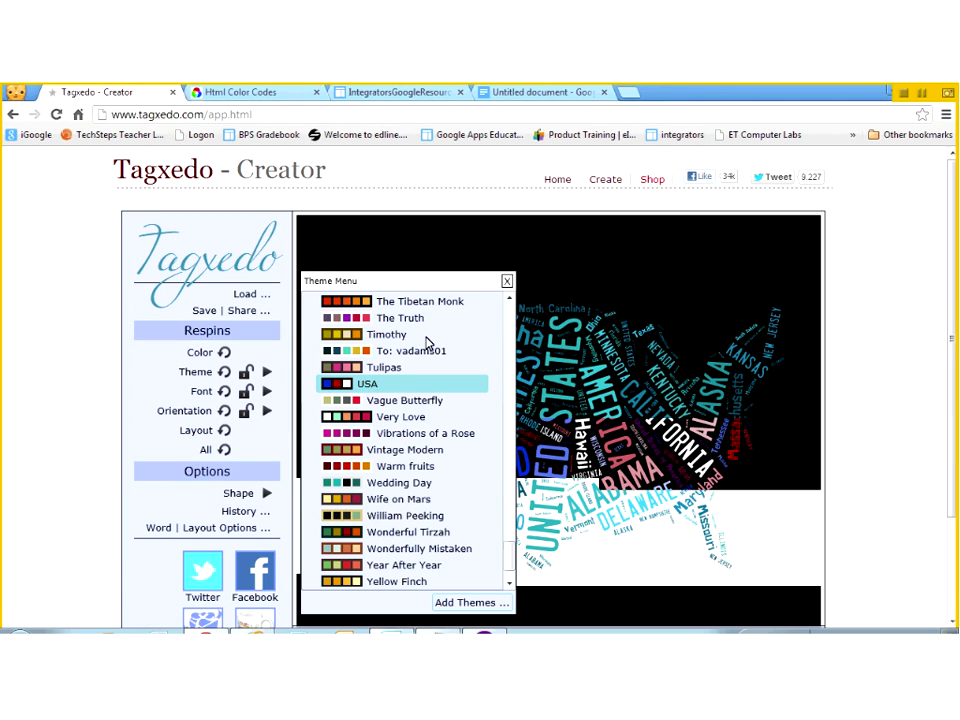
pyautogui.click(507, 282)
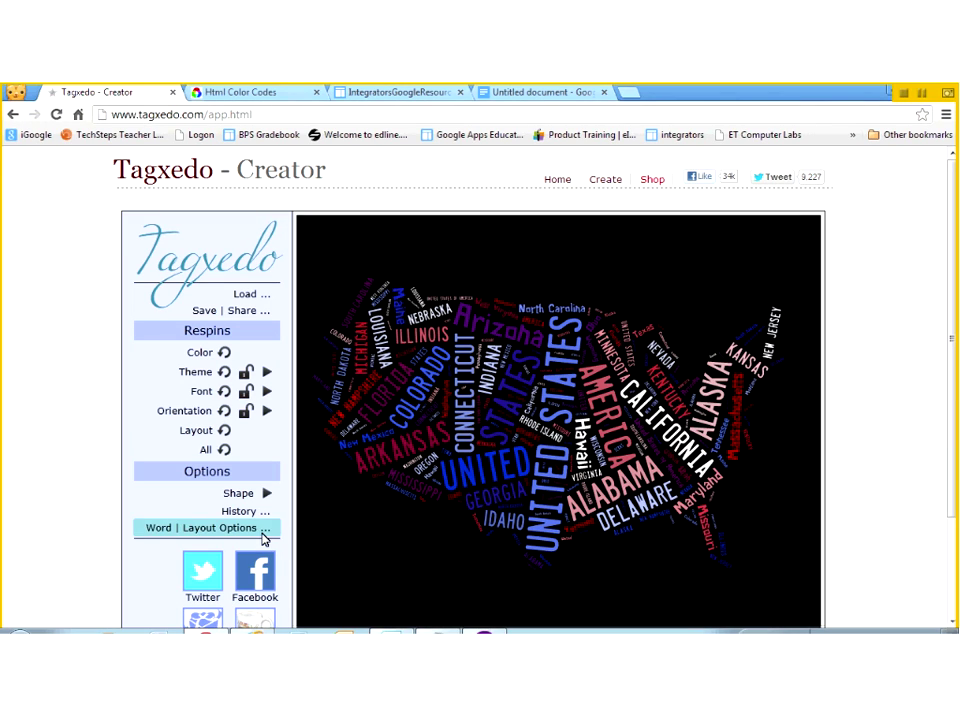
pyautogui.click(245, 391)
pyautogui.click(245, 391)
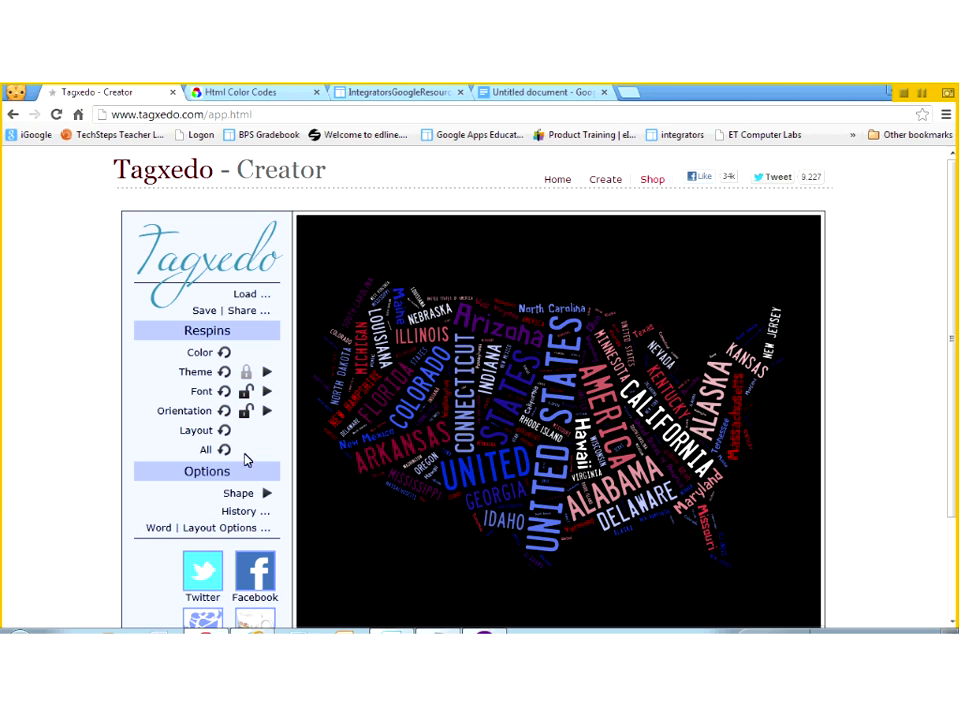
# Set the layout's color variation to 0%, turn on Use Source Color and accept the options
pyautogui.click(245, 530)
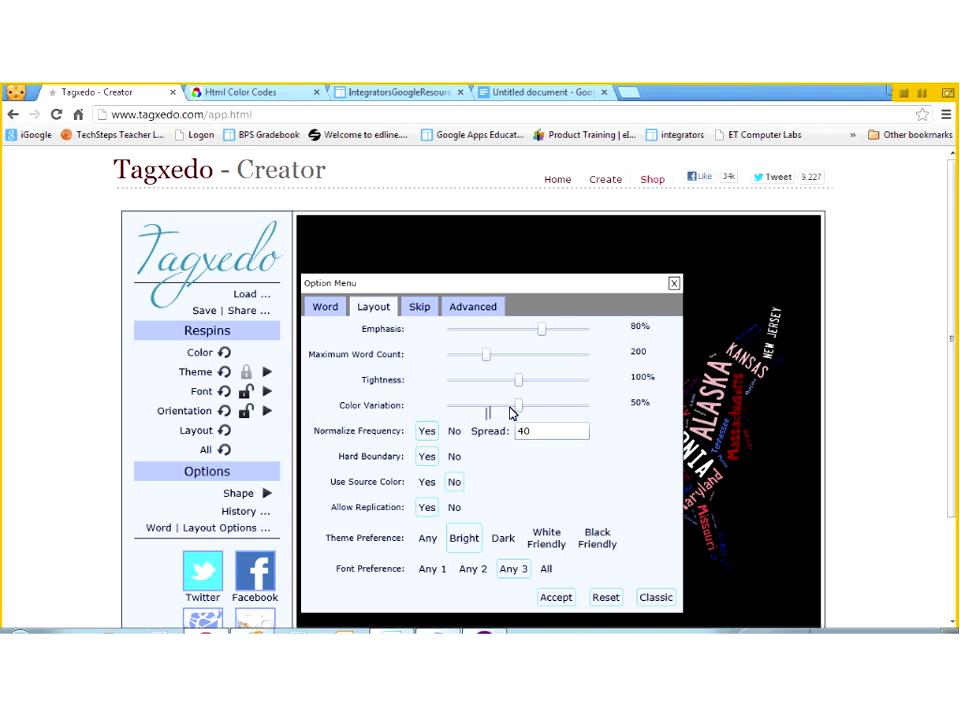
pyautogui.moveTo(517, 411); pyautogui.dragTo(445, 412)
pyautogui.click(427, 484)
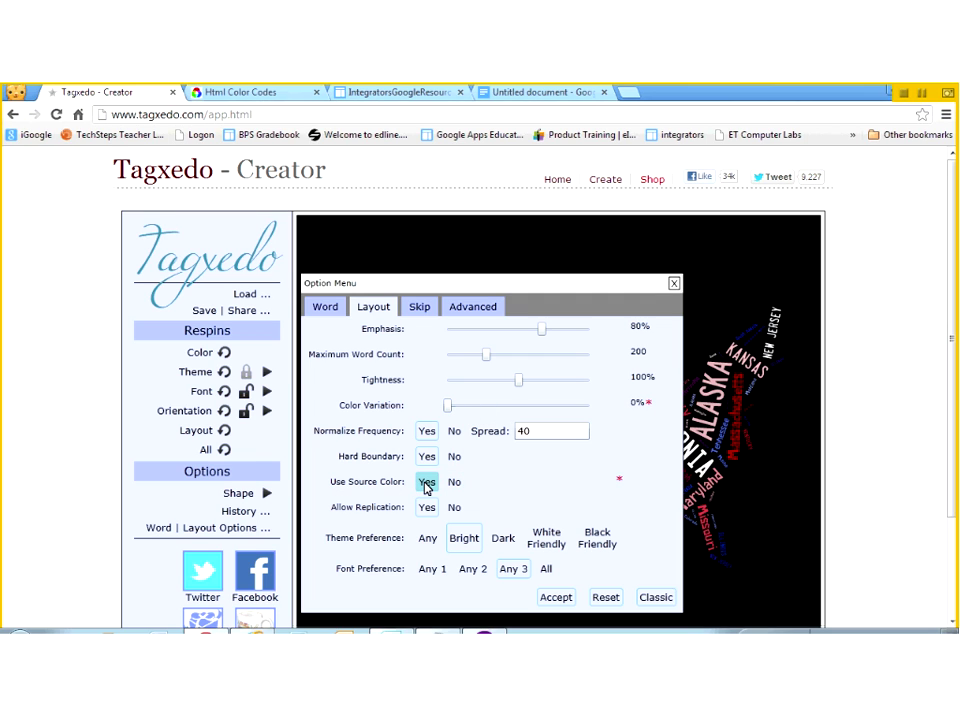
pyautogui.click(552, 600)
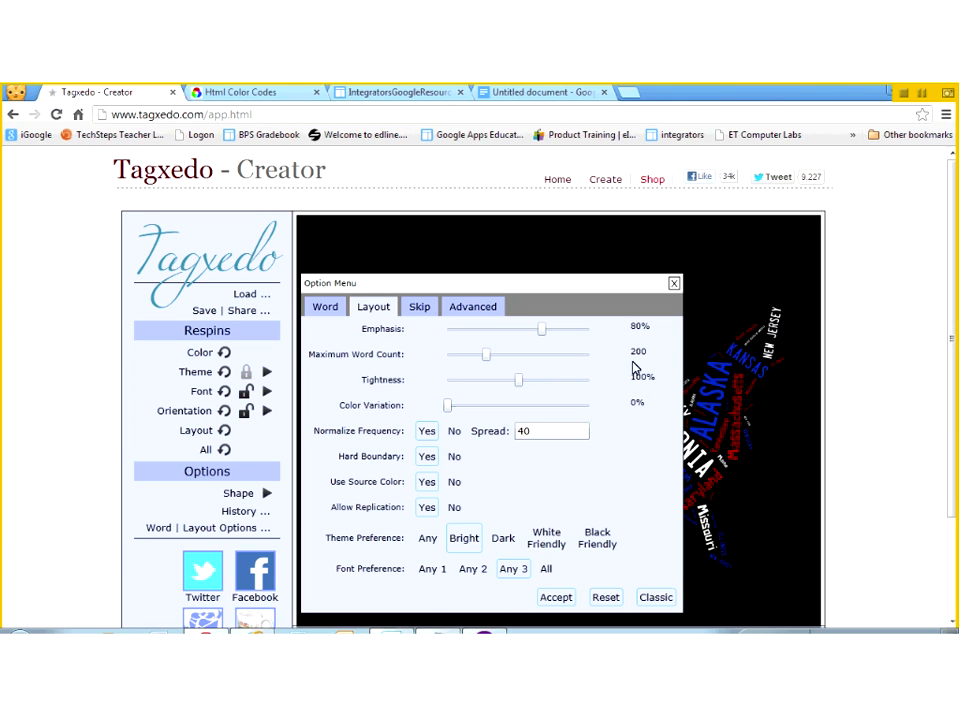
# Set the layout's tightness to 50%, accept the change and close the options to reveal the word cloud
pyautogui.click(675, 284)
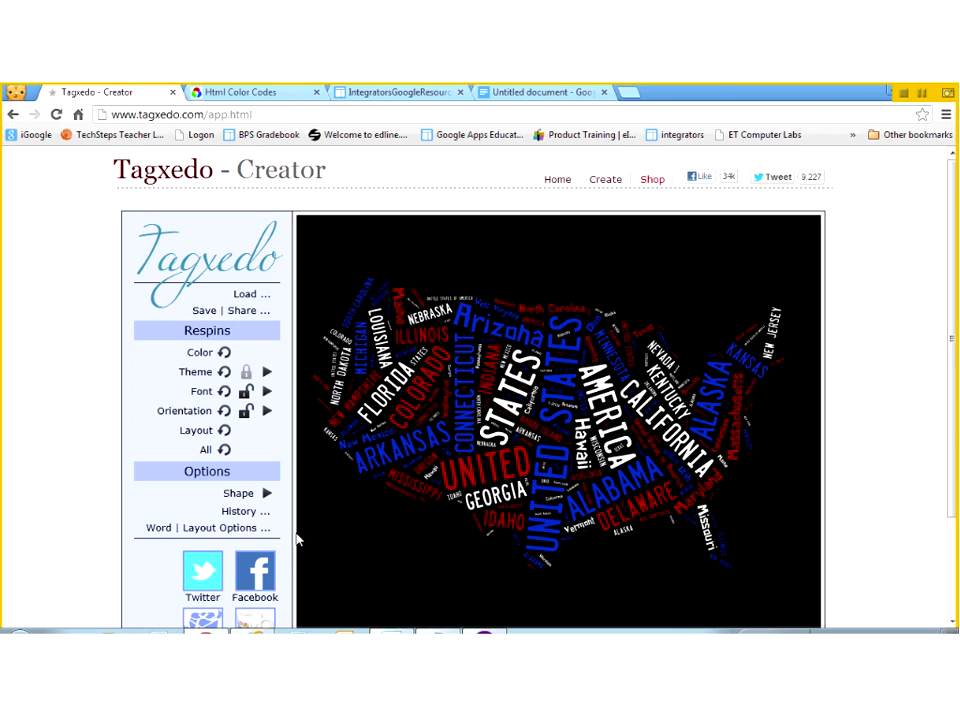
pyautogui.click(245, 530)
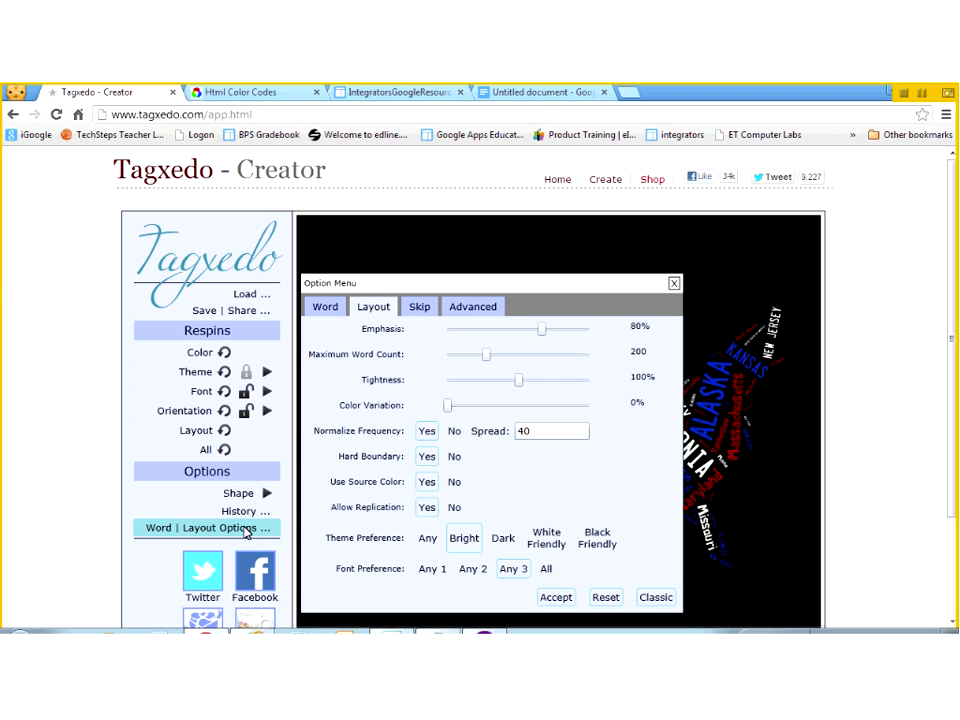
pyautogui.moveTo(519, 381); pyautogui.dragTo(437, 395)
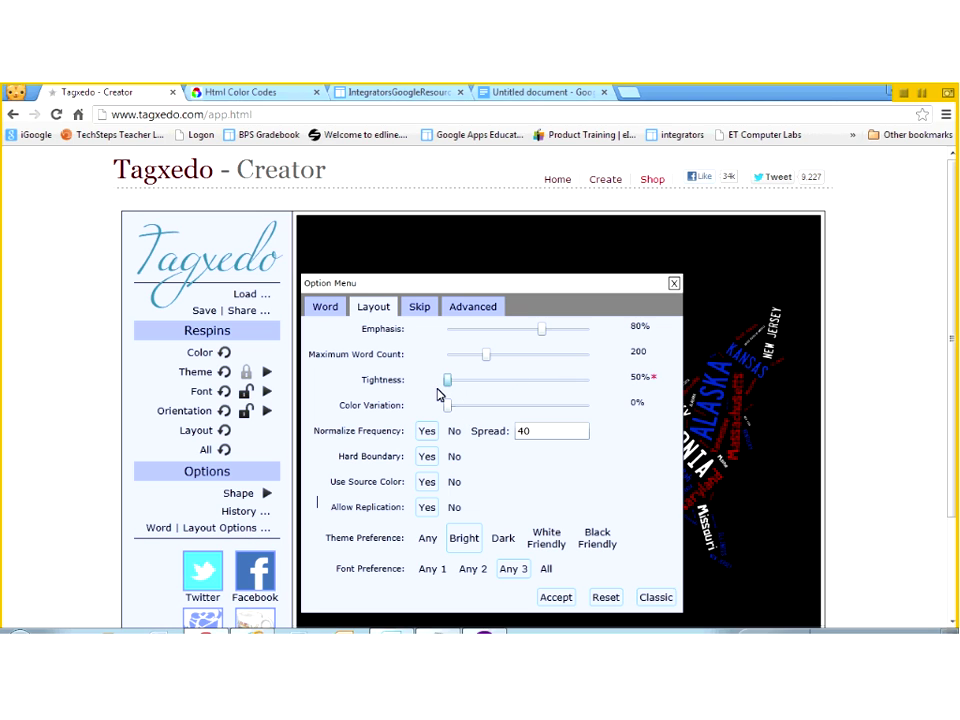
pyautogui.click(555, 598)
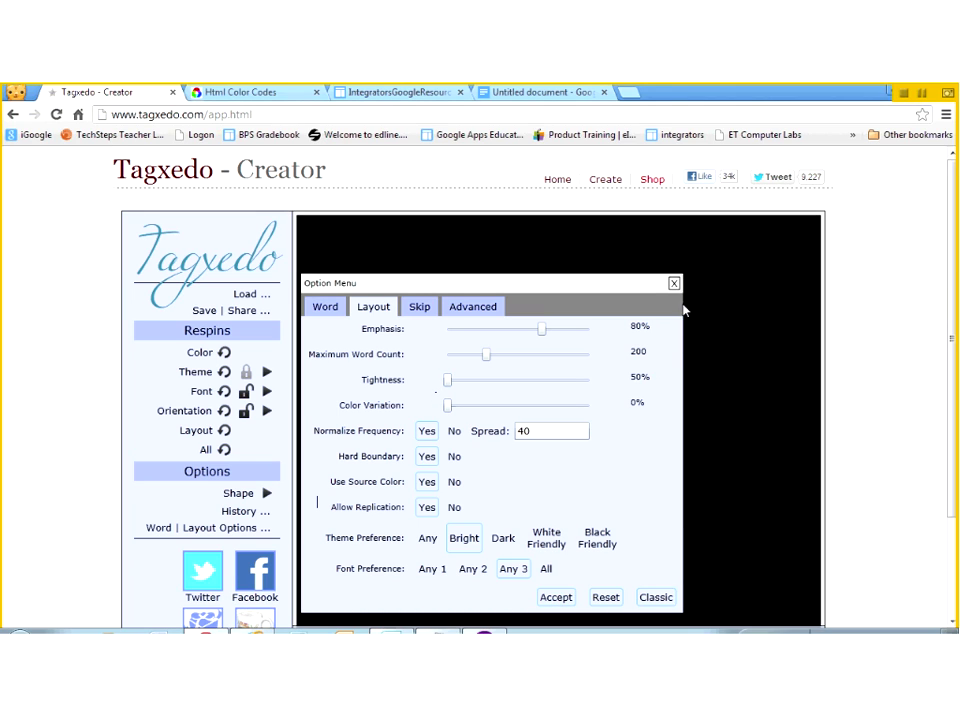
pyautogui.click(674, 283)
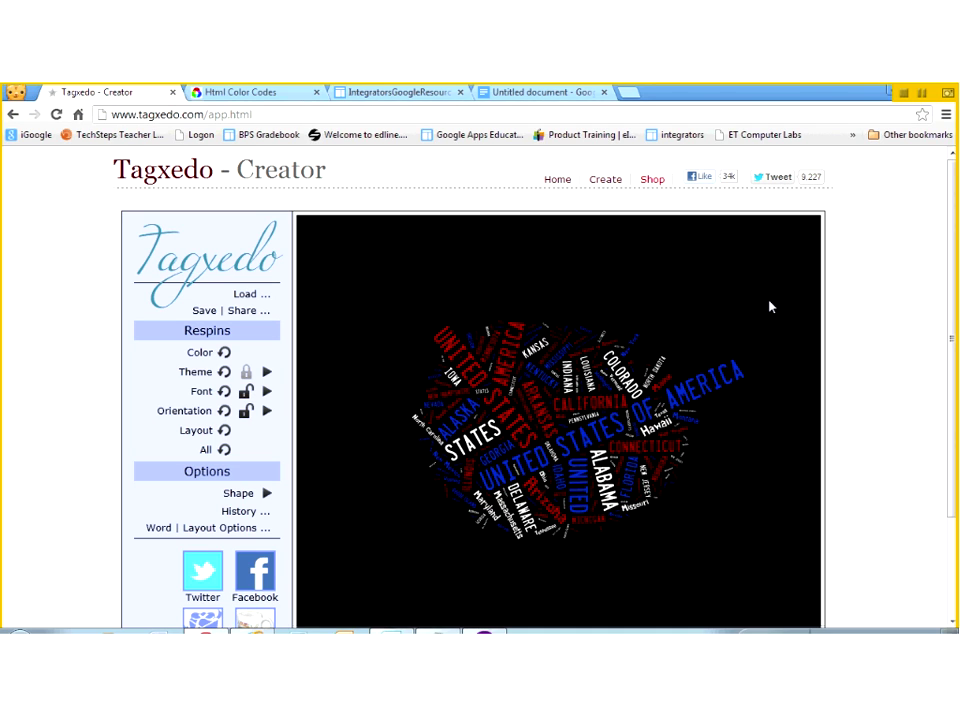
# Raise the layout's tightness to its maximum, accept the change and close the options
pyautogui.click(186, 528)
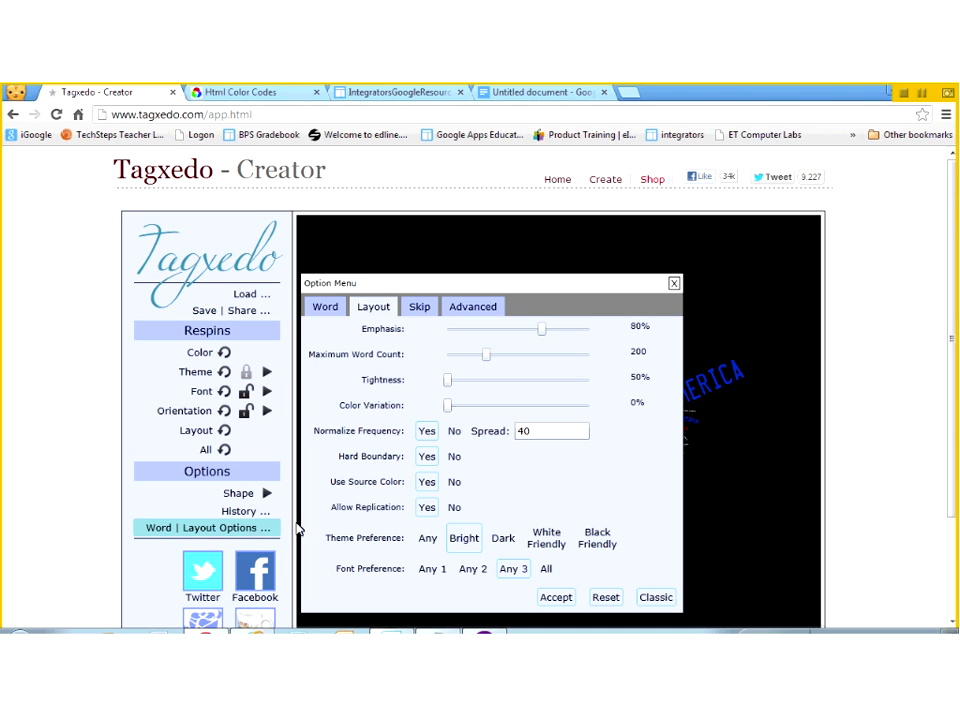
pyautogui.moveTo(448, 380); pyautogui.dragTo(610, 386)
pyautogui.click(556, 597)
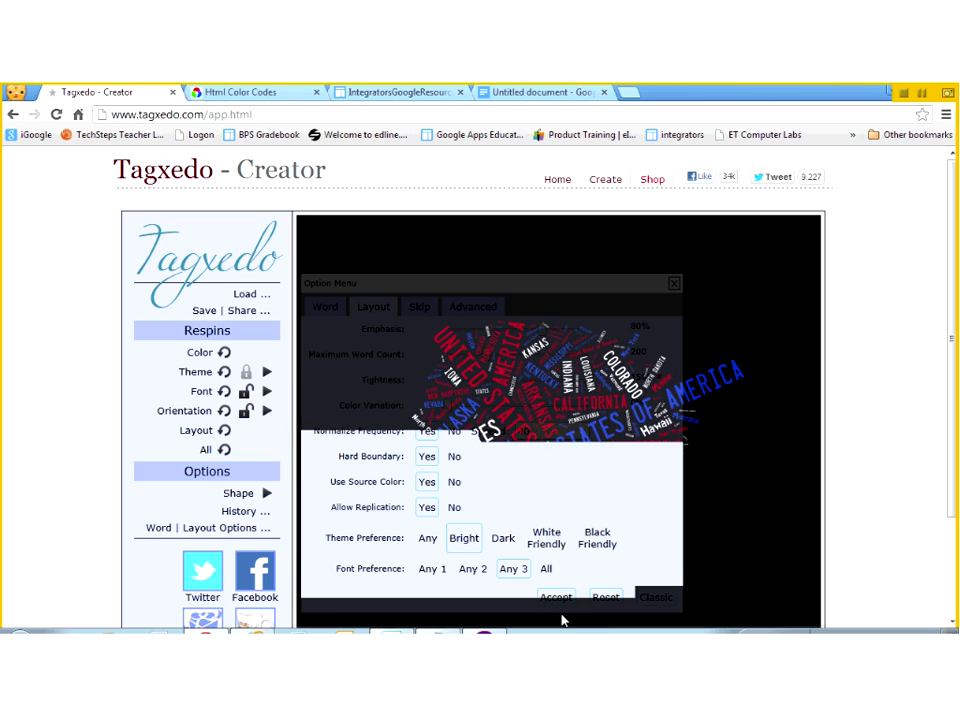
pyautogui.click(674, 283)
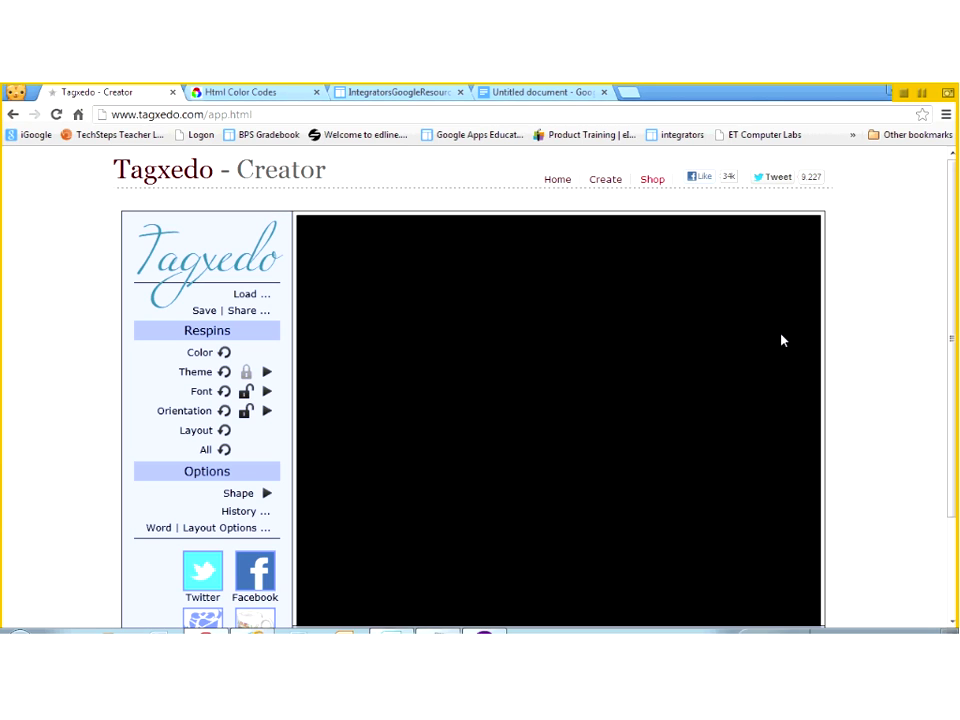
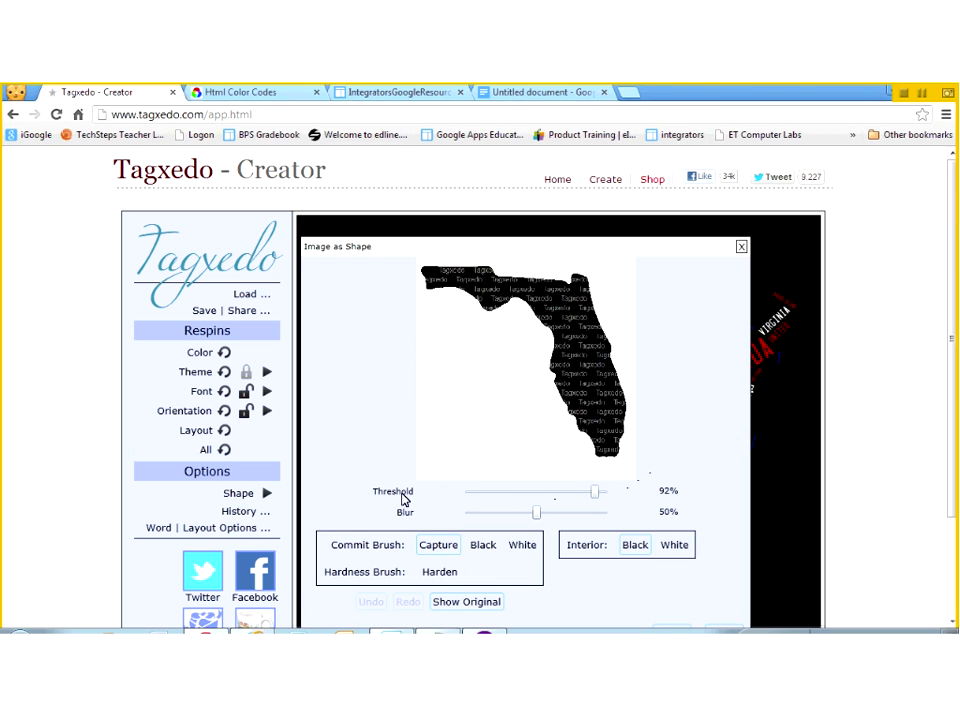
# Set the Florida image shape's threshold to 98% and blur to 15%, and accept it as the word cloud's shape
pyautogui.moveTo(596, 497)
pyautogui.mouseDown()
pyautogui.moveTo(567, 499)
pyautogui.moveTo(610, 496)
pyautogui.mouseUp()
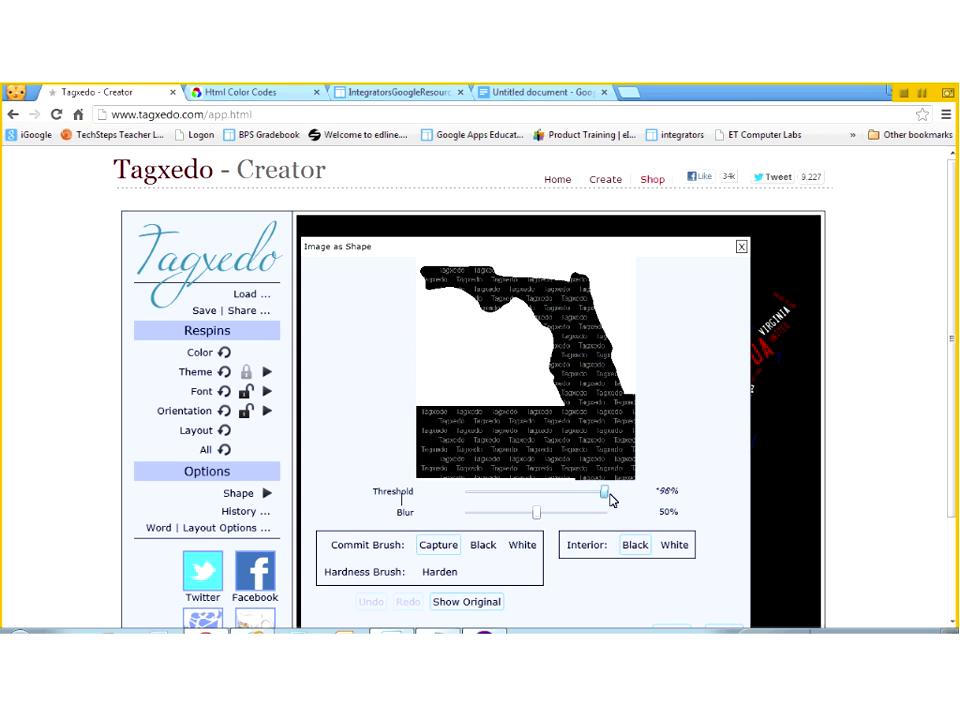
pyautogui.moveTo(540, 516); pyautogui.dragTo(490, 515)
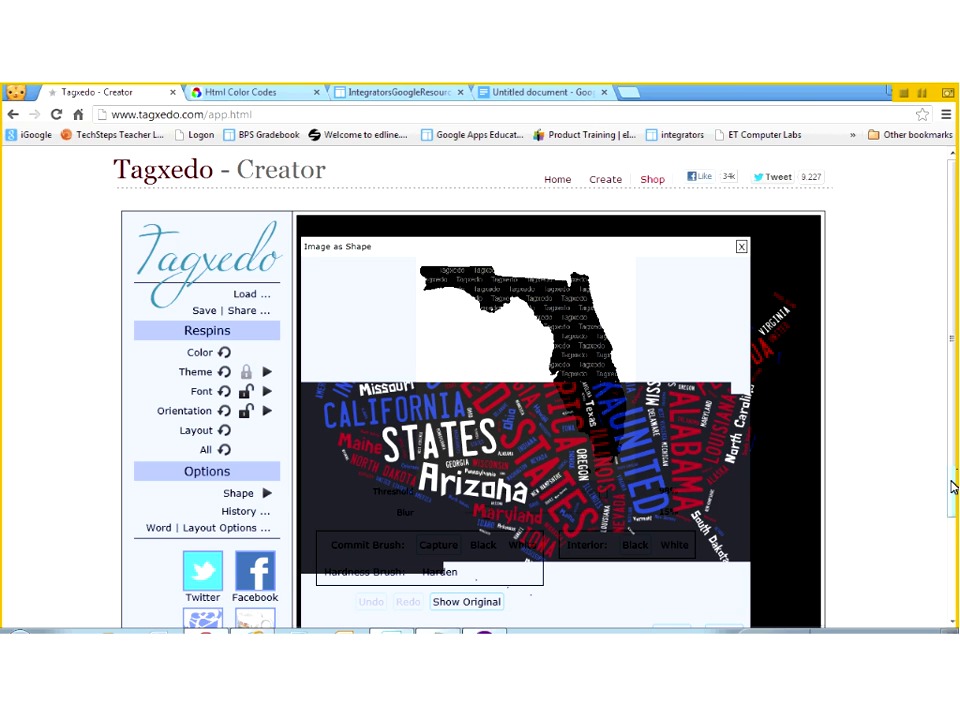
pyautogui.moveTo(953, 487); pyautogui.dragTo(949, 516)
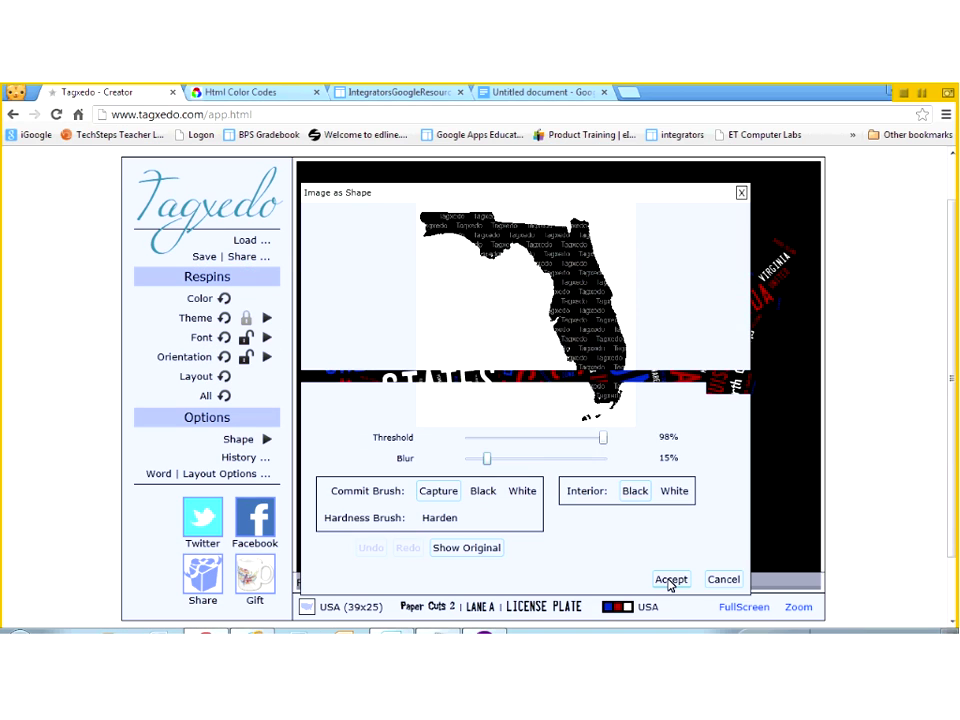
pyautogui.click(670, 580)
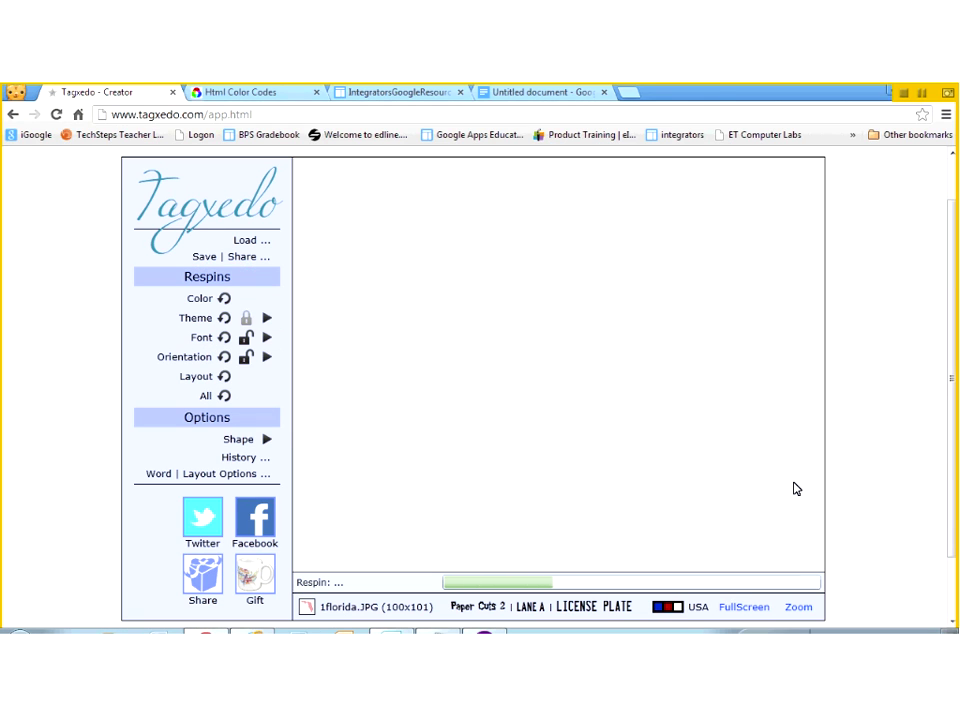